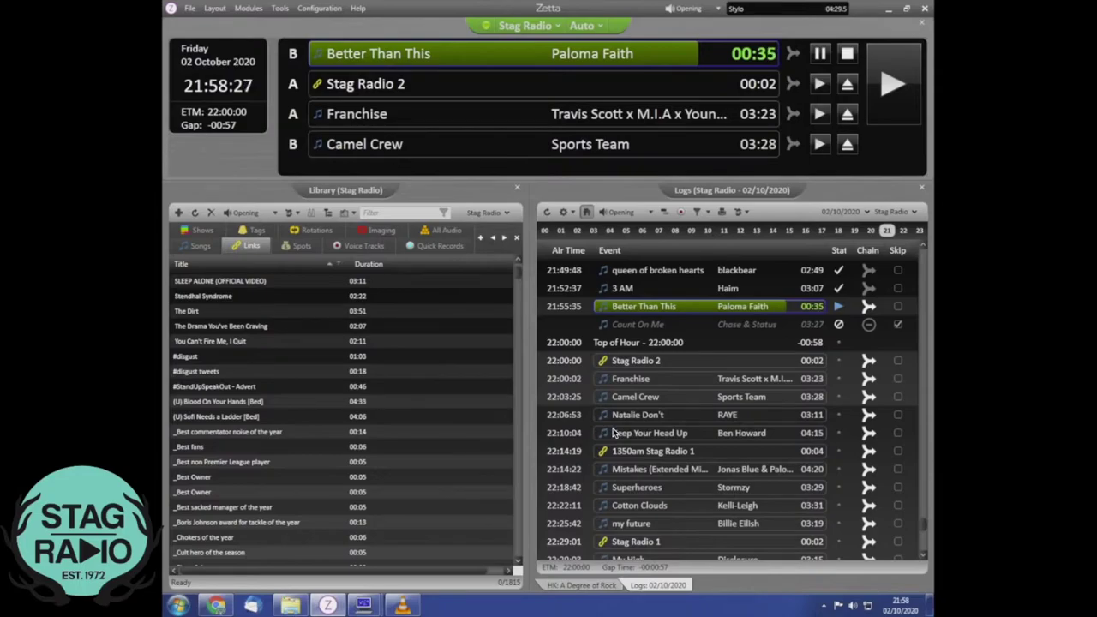
Step: Look back through the earlier hours of the day's log and return to the currently playing event
{"action": "left_click", "coordinate": [928, 549]}
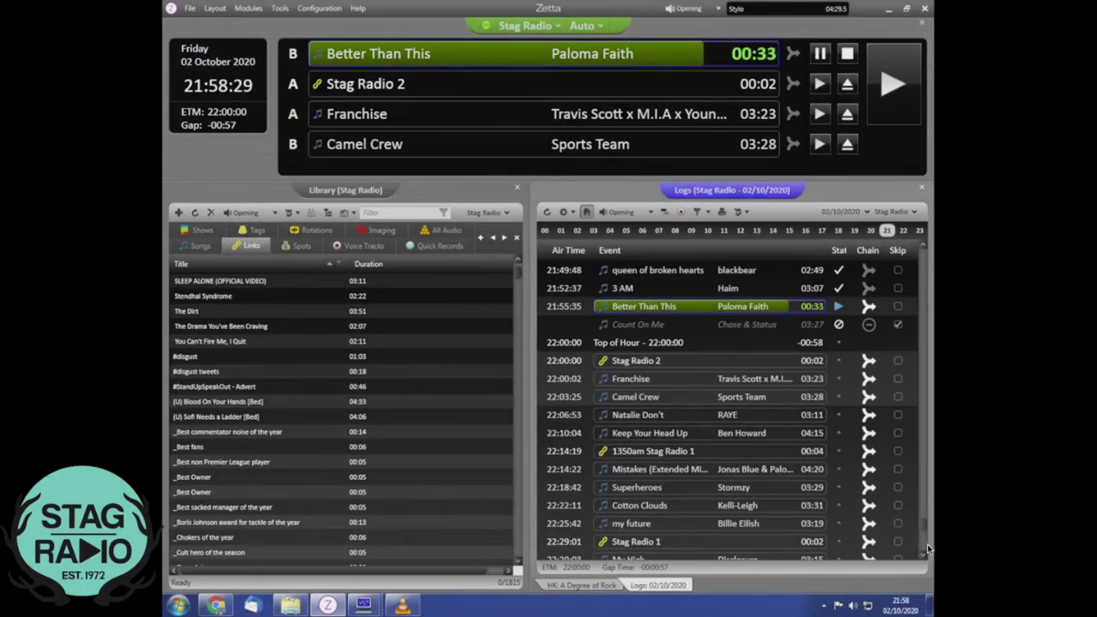
{"action": "scroll", "coordinate": [925, 551], "scroll_direction": "up", "scroll_amount": 15}
{"action": "scroll", "coordinate": [923, 485], "scroll_direction": "up", "scroll_amount": 10}
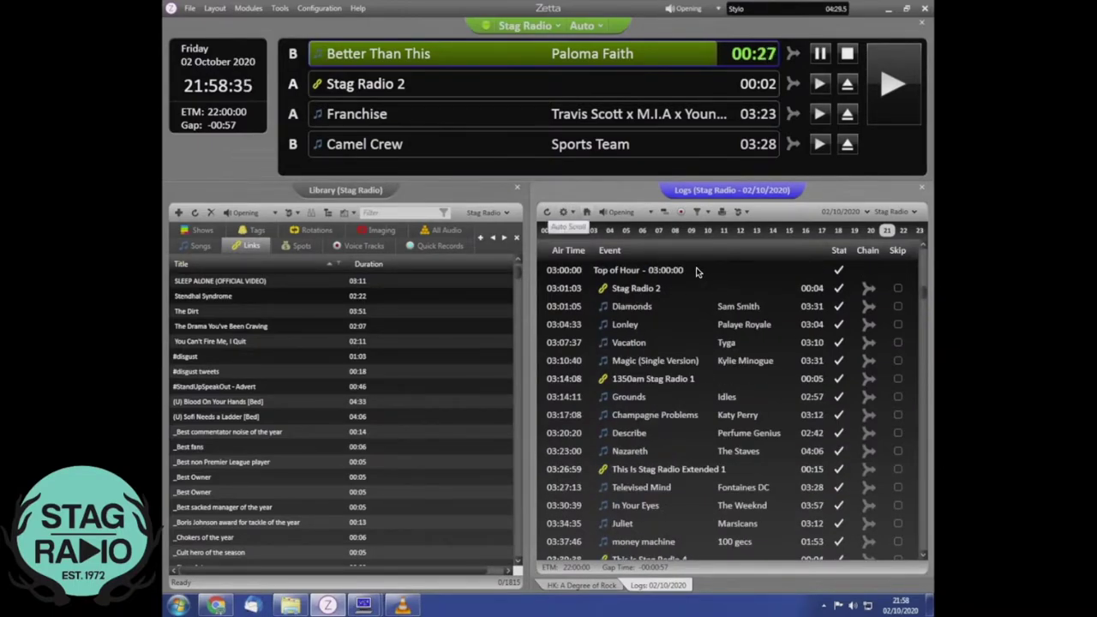
{"action": "left_click", "coordinate": [587, 212]}
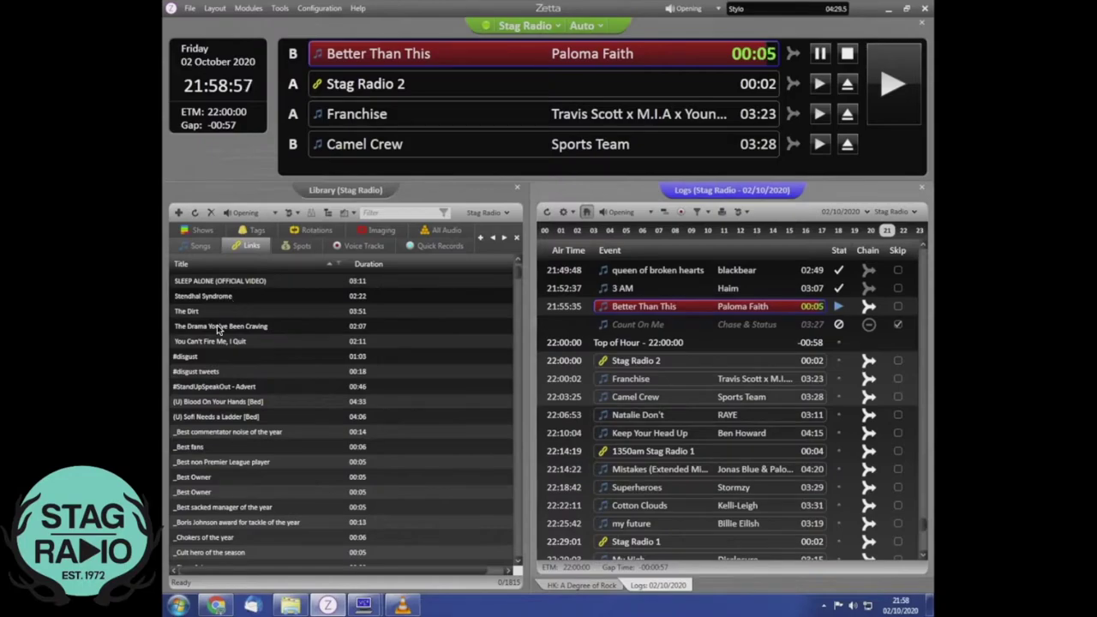
Step: Search the song library for "layla" and insert Layla by Derek & The Dominos into the log after Camel Crew
{"action": "left_click", "coordinate": [208, 247]}
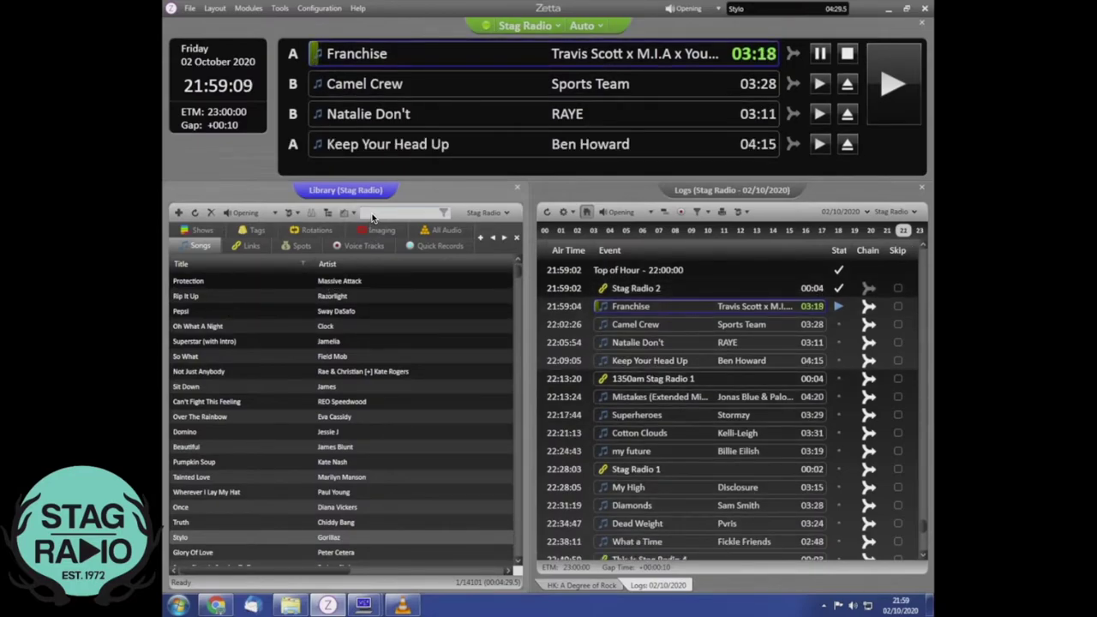
{"action": "type", "text": "lay"}
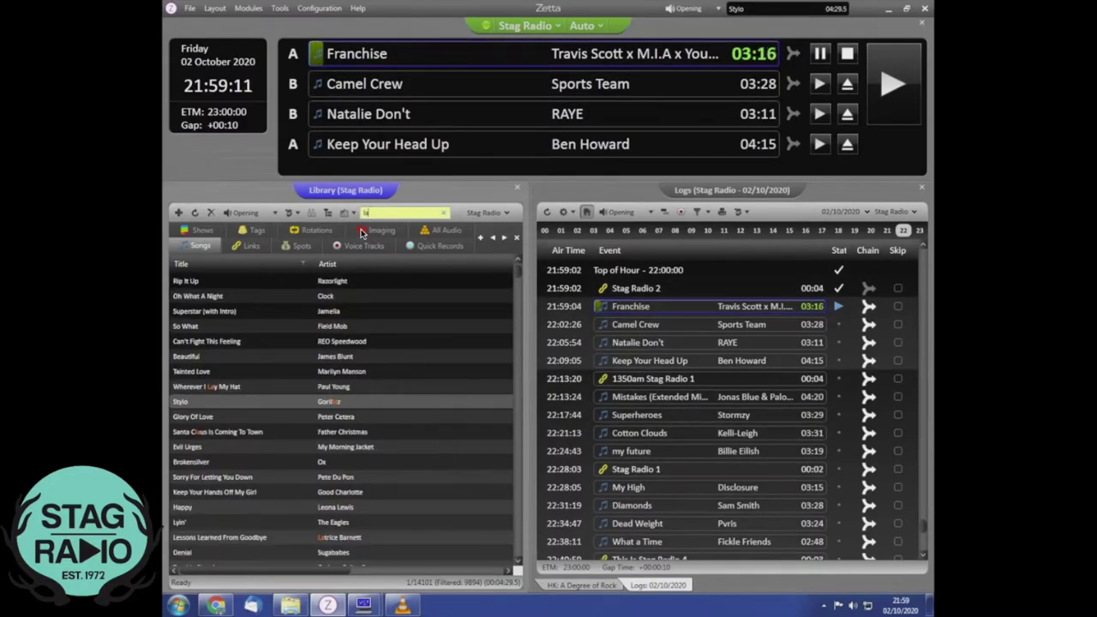
{"action": "type", "text": "la"}
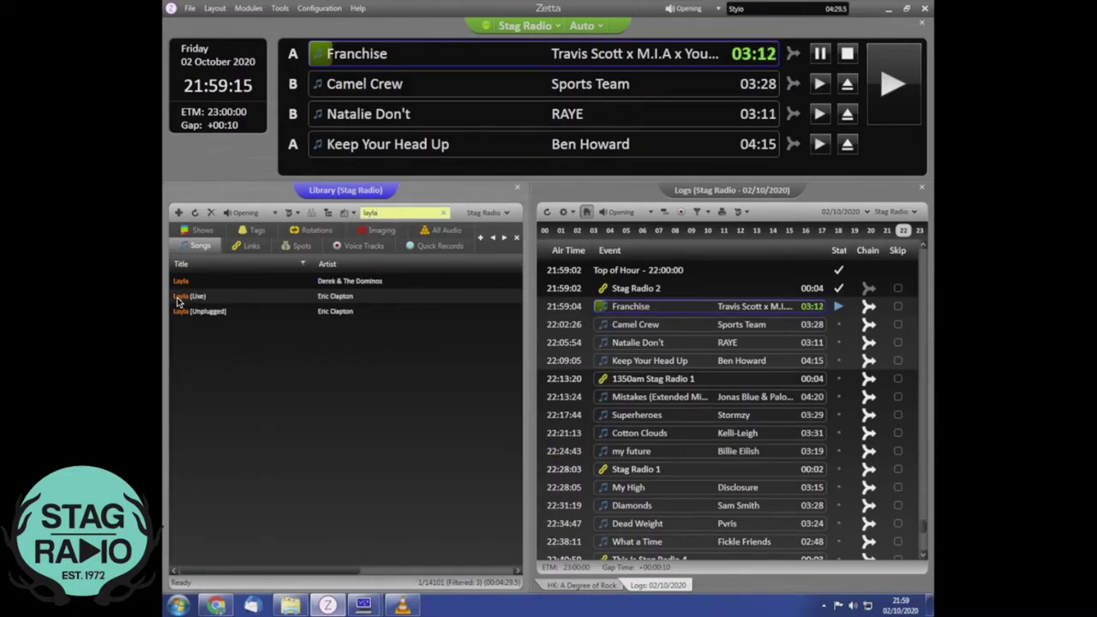
{"action": "left_click", "coordinate": [210, 284]}
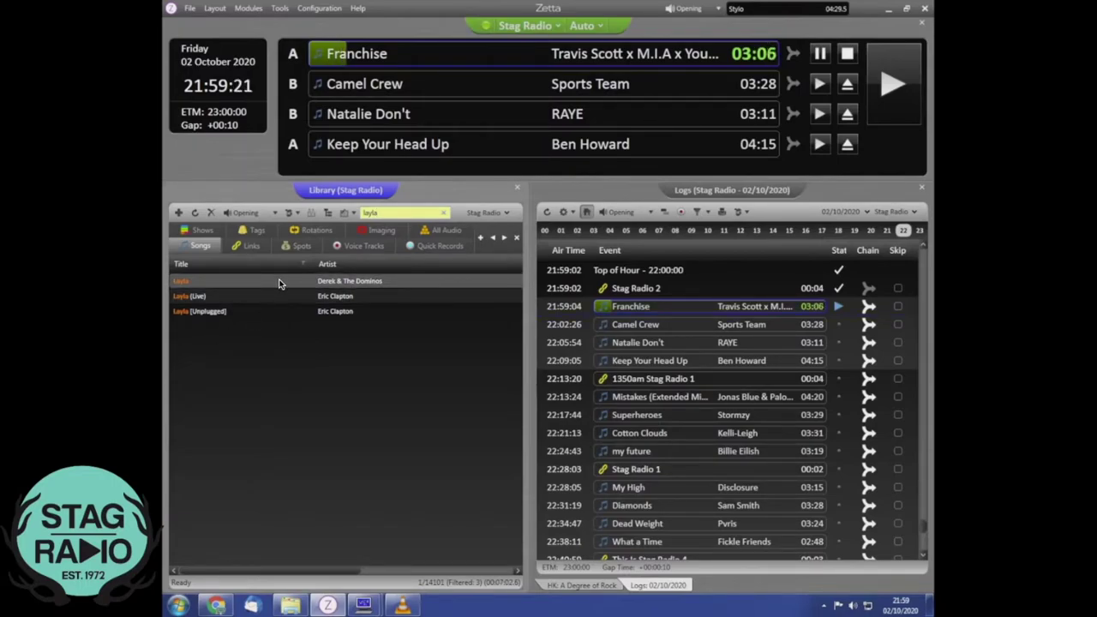
{"action": "left_click_drag", "start_coordinate": [408, 297], "coordinate": [649, 363]}
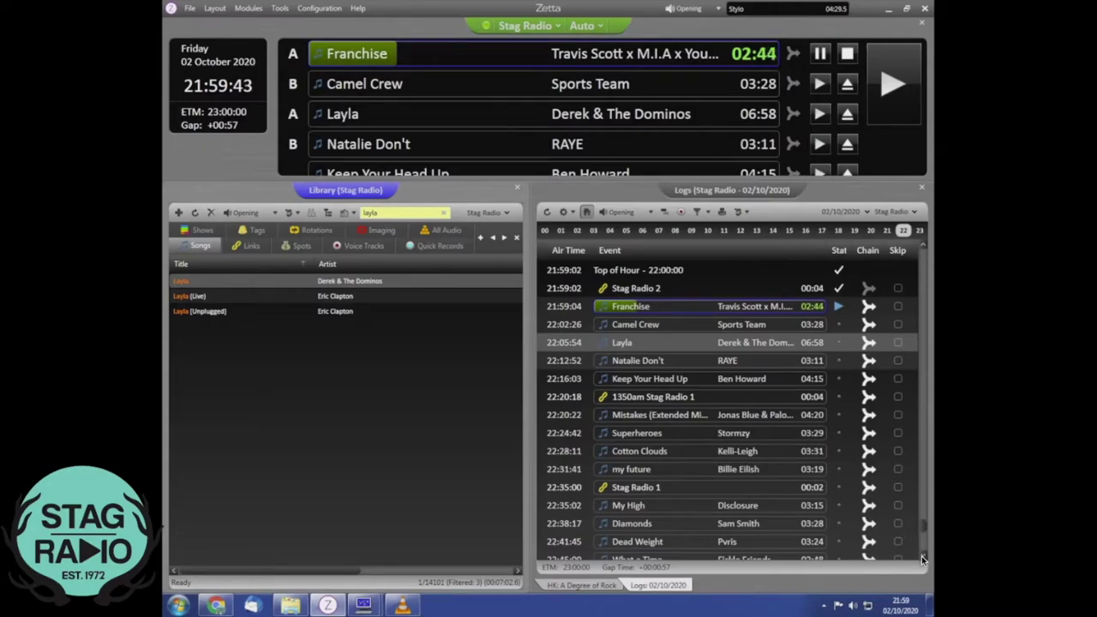
Step: Check the rest of the log up to the 23:00 top of hour and clear the library's song filter
{"action": "scroll", "coordinate": [728, 411], "scroll_direction": "down", "scroll_amount": 4}
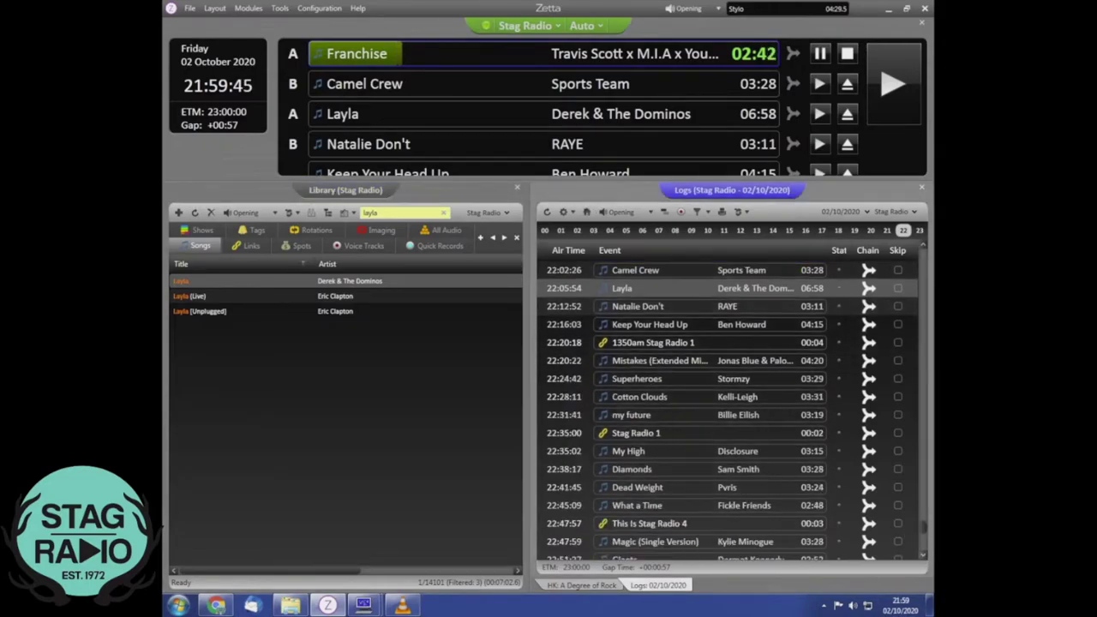
{"action": "scroll", "coordinate": [707, 514], "scroll_direction": "down", "scroll_amount": 1}
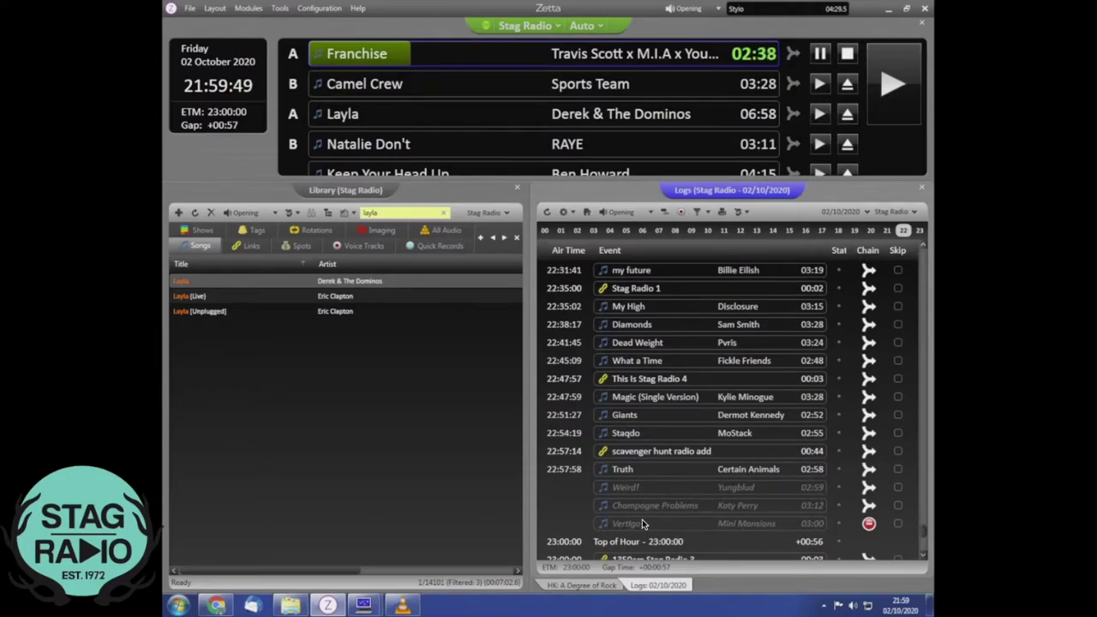
{"action": "scroll", "coordinate": [911, 523], "scroll_direction": "up", "scroll_amount": 4}
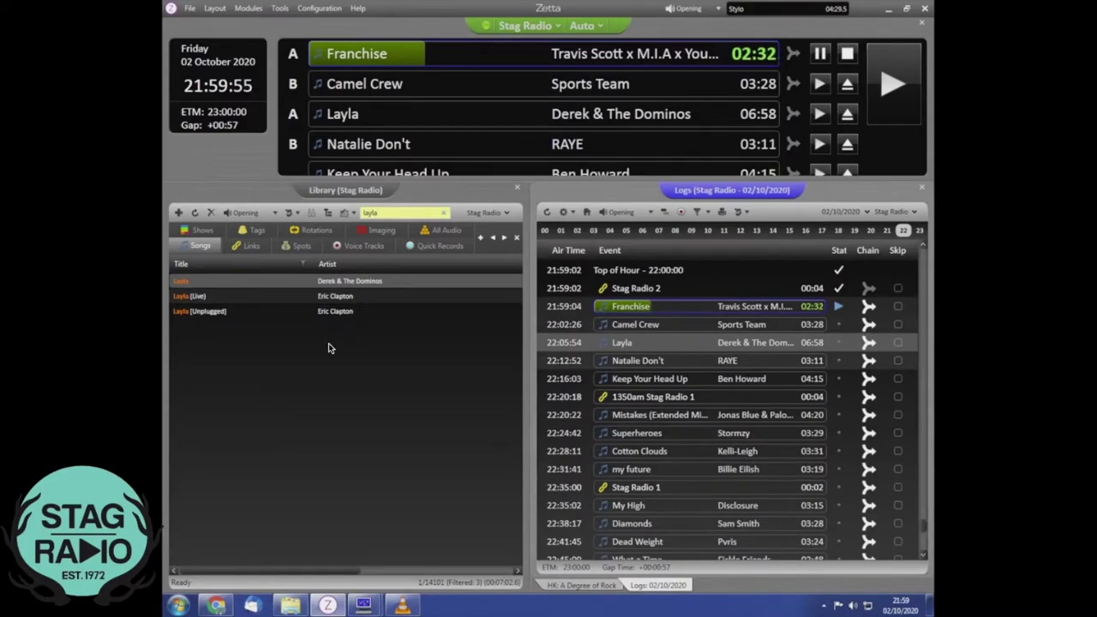
{"action": "left_click", "coordinate": [443, 213]}
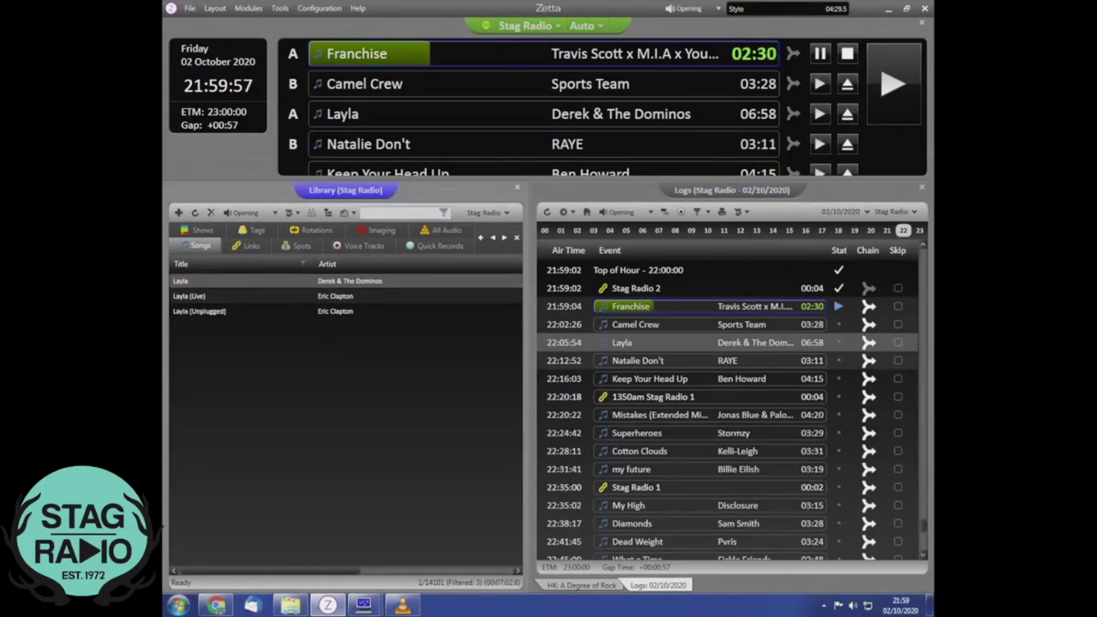
Step: Bring the audio file "Separate Myself - Master" from the Windows Music library into the song library and view its metadata
{"action": "mouse_move", "coordinate": [291, 605]}
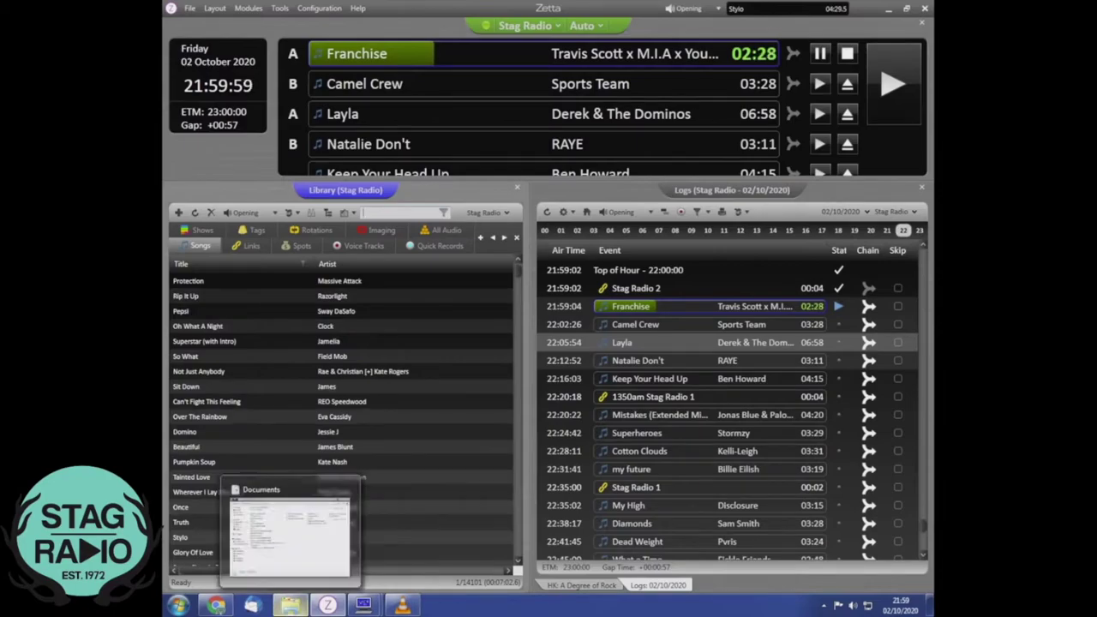
{"action": "mouse_move", "coordinate": [282, 495]}
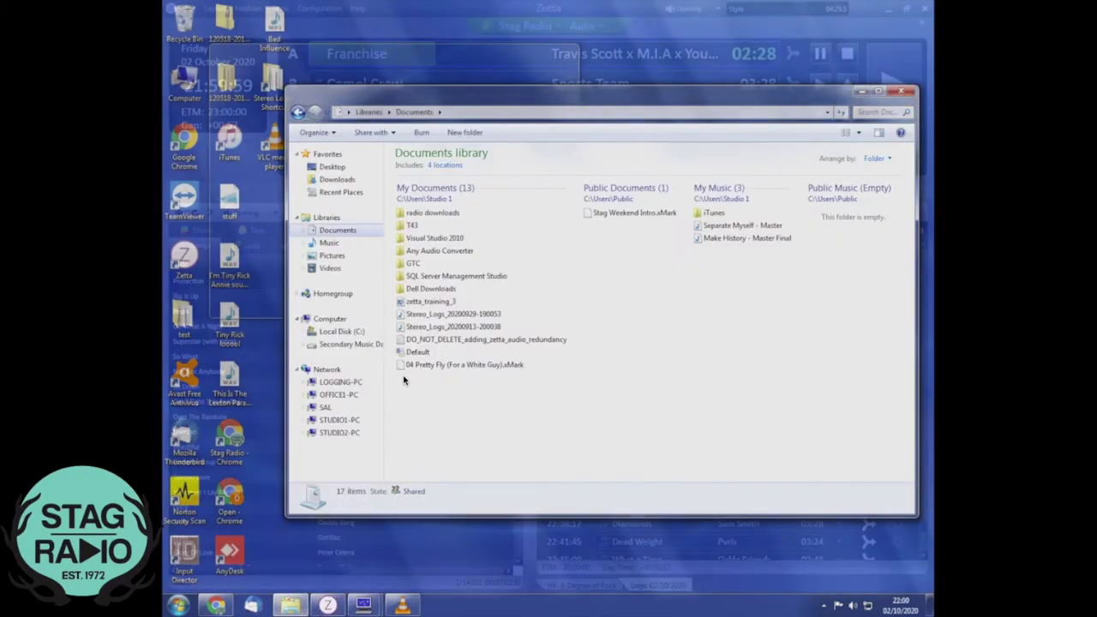
{"action": "key", "text": "Down"}
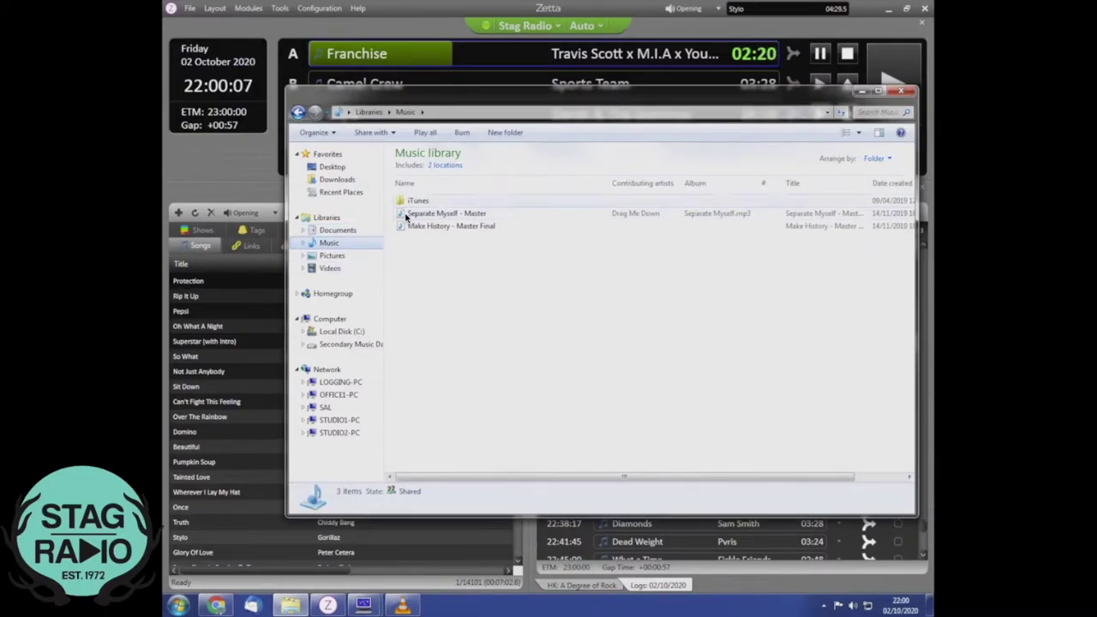
{"action": "key", "text": "super+Right"}
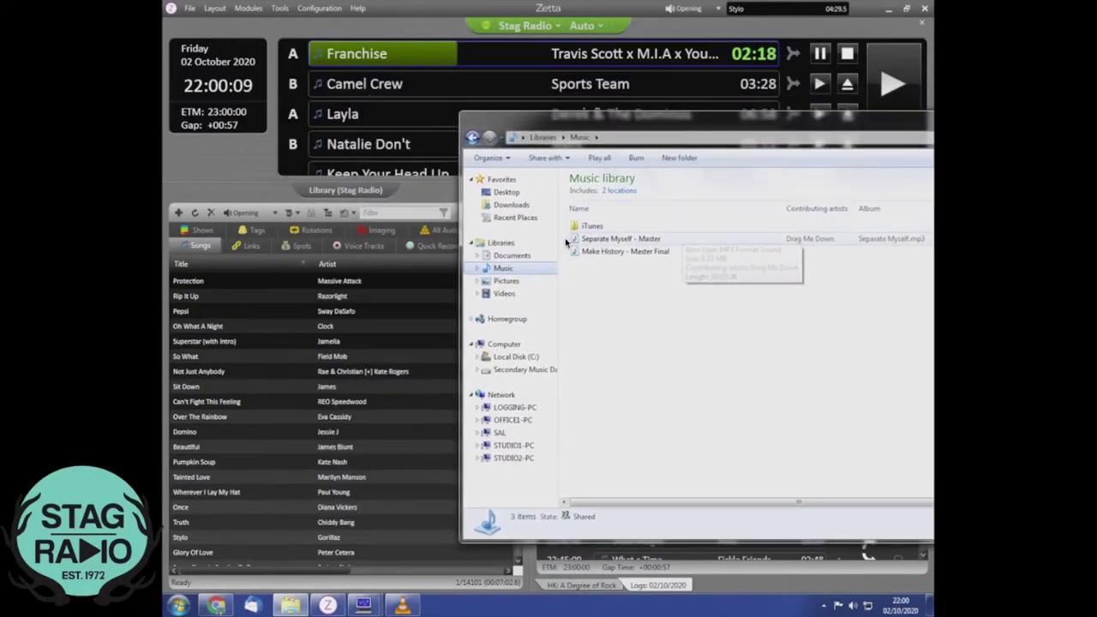
{"action": "left_click", "coordinate": [619, 239]}
{"action": "left_click_drag", "start_coordinate": [297, 337], "coordinate": [294, 326]}
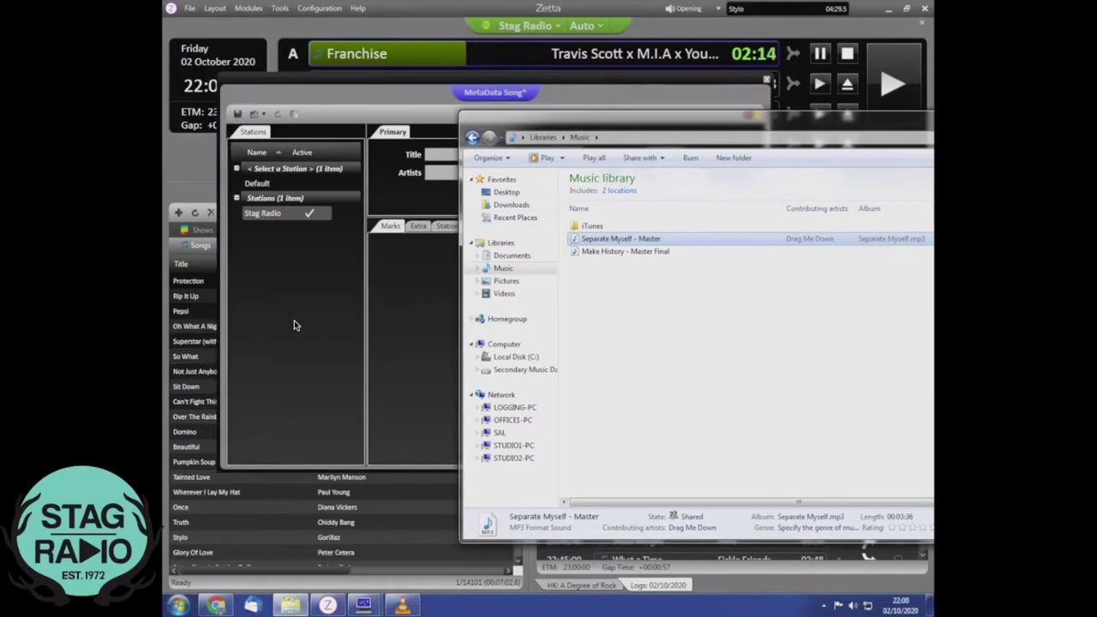
{"action": "left_click", "coordinate": [336, 312]}
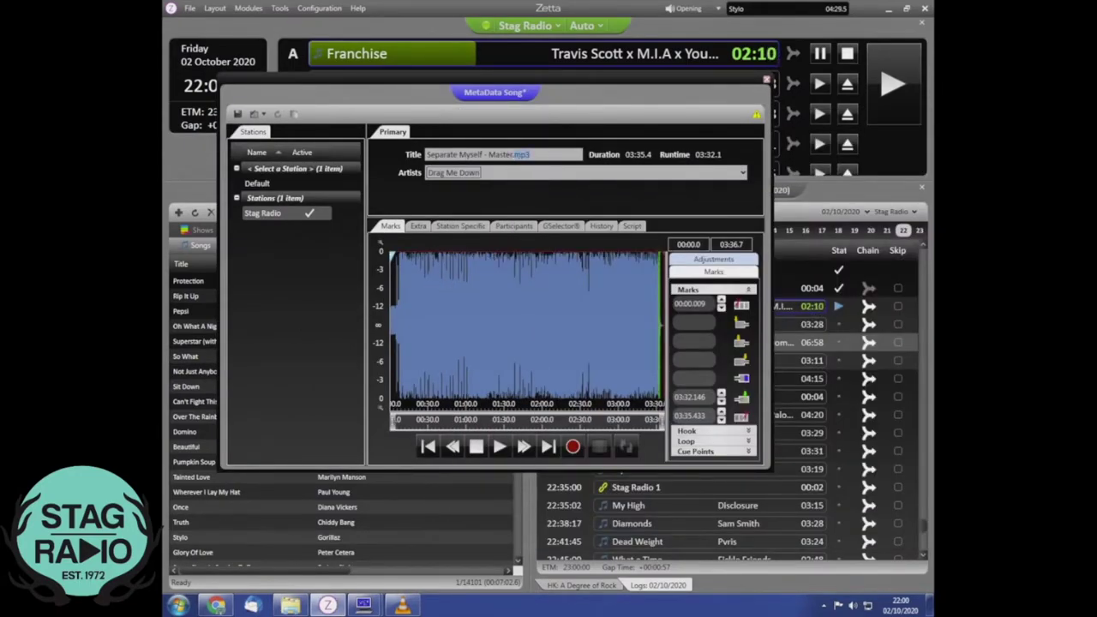
Step: Close the new song's metadata window without saving the changes
{"action": "left_click", "coordinate": [484, 172]}
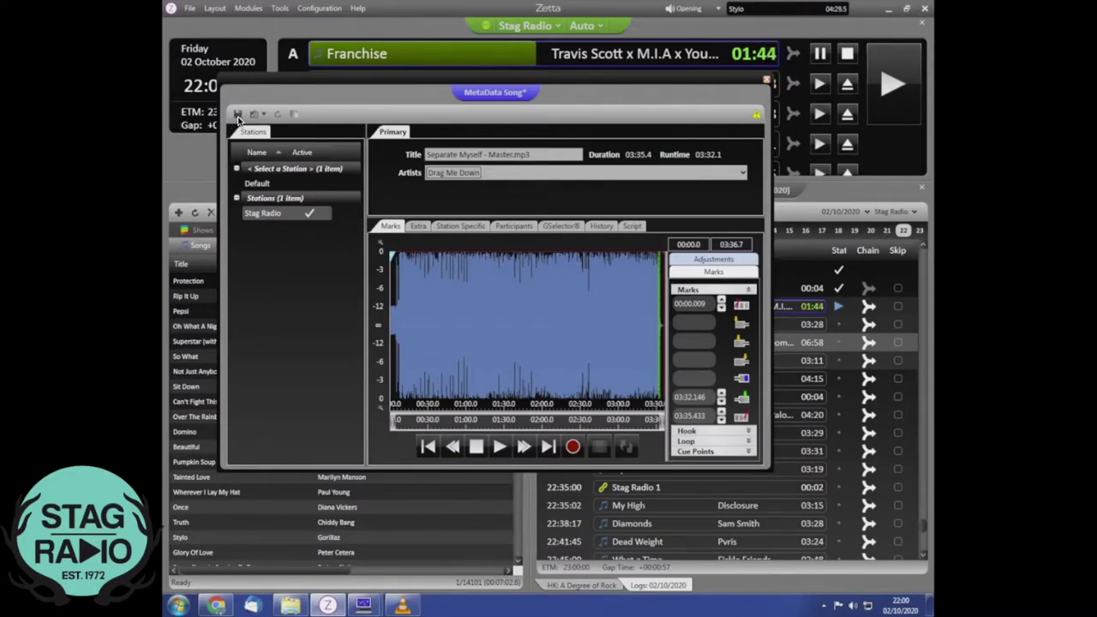
{"action": "key", "text": "Escape"}
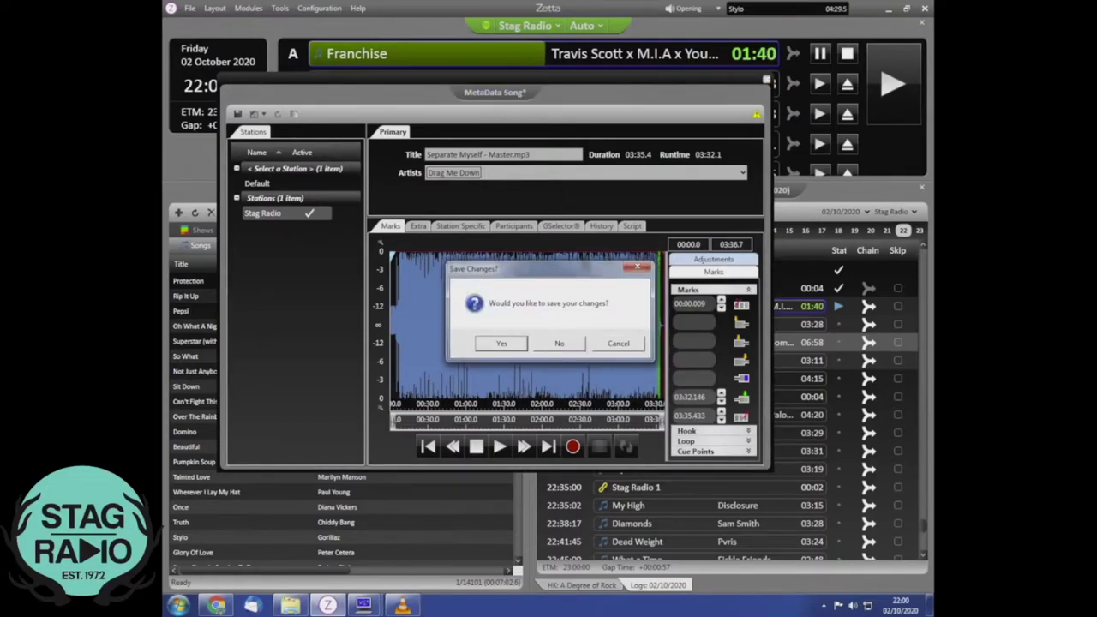
{"action": "key", "text": "n"}
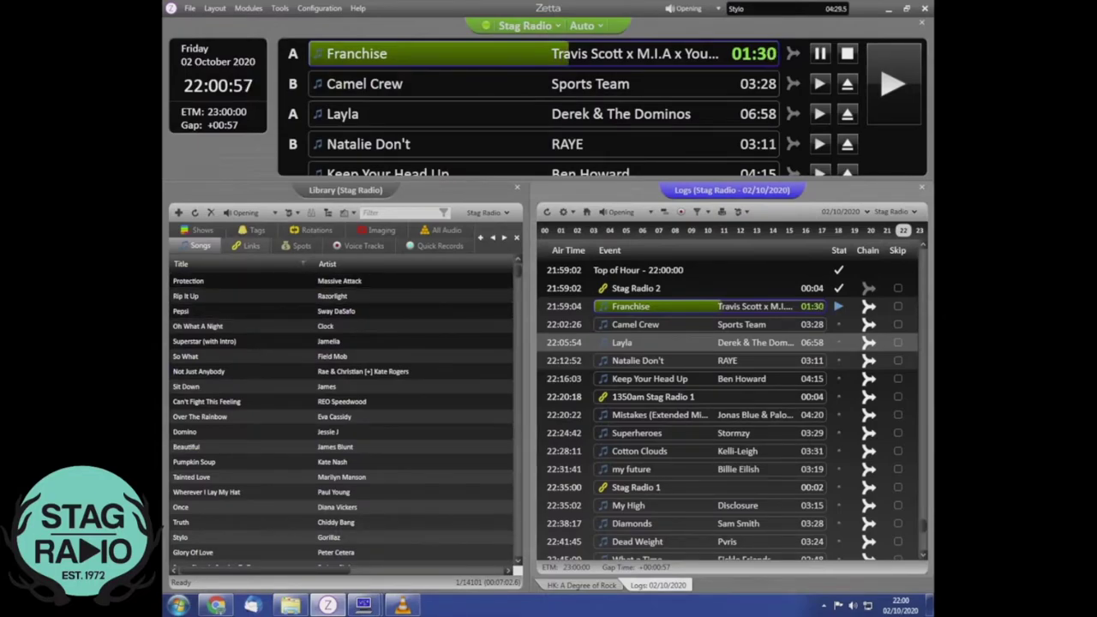
Step: View the library's Links and Shows categories and return to Songs
{"action": "left_click", "coordinate": [245, 245]}
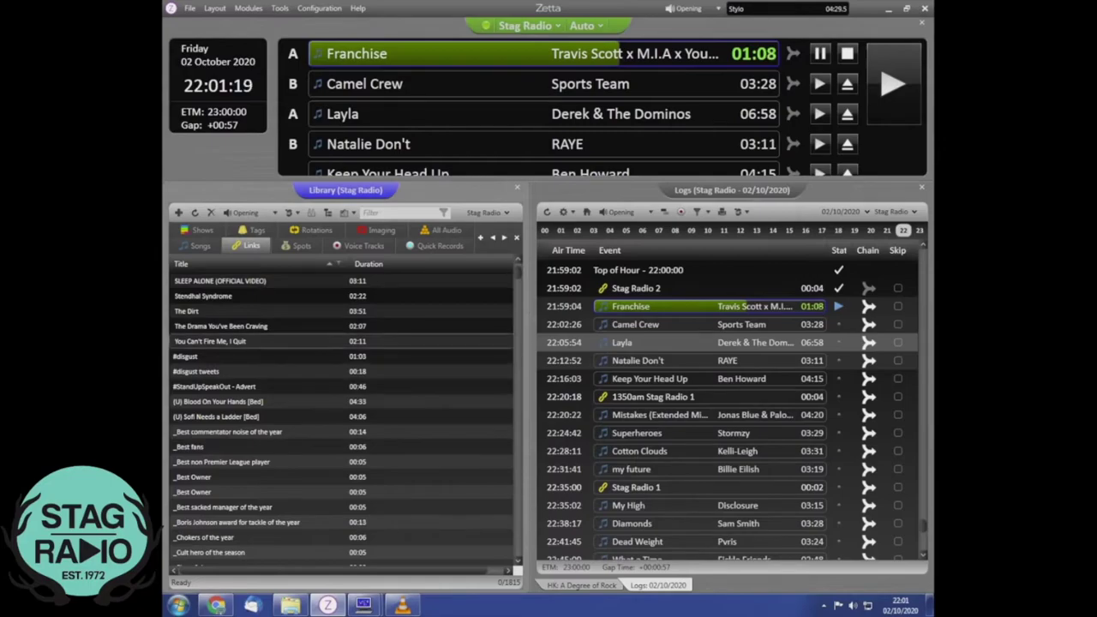
{"action": "left_click", "coordinate": [202, 230]}
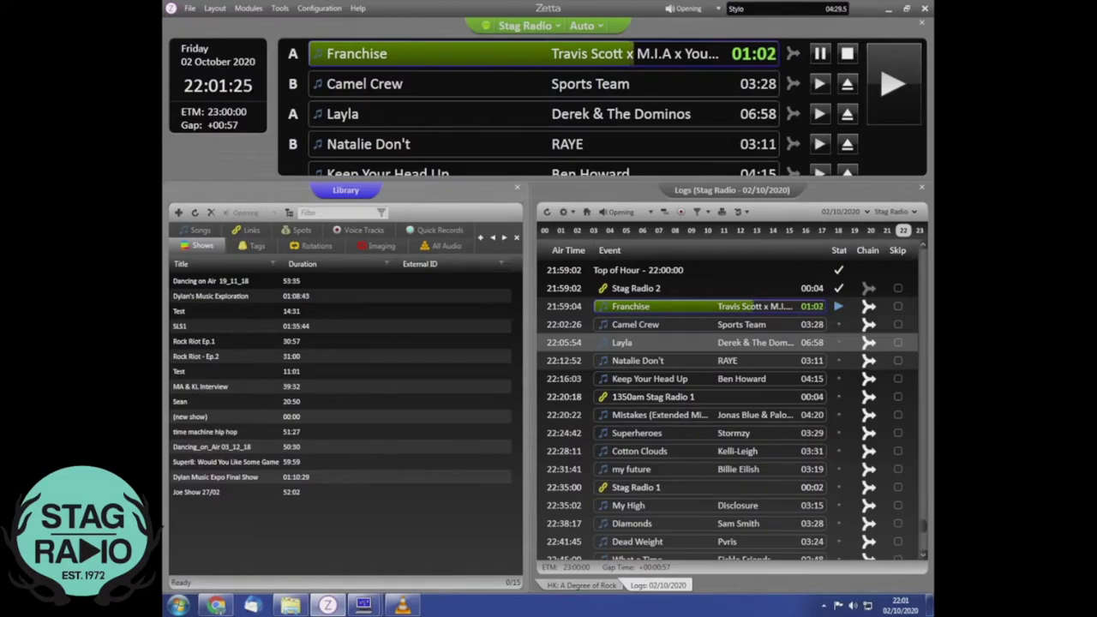
{"action": "left_click", "coordinate": [200, 229]}
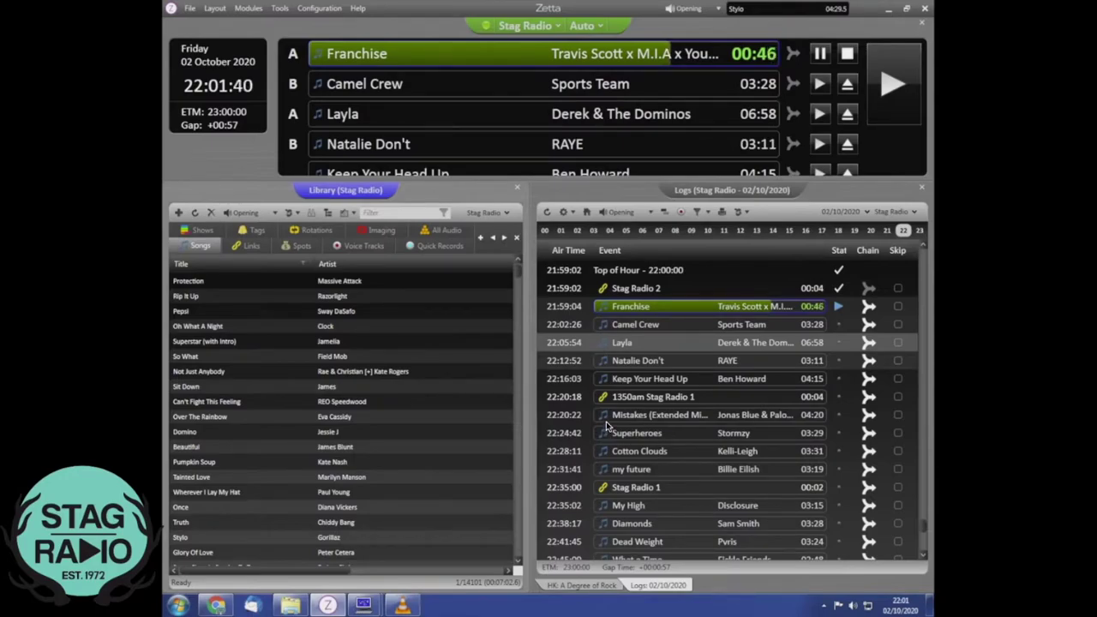
Step: Switch the Stag Radio playback mode to Live Assist
{"action": "left_click", "coordinate": [585, 31]}
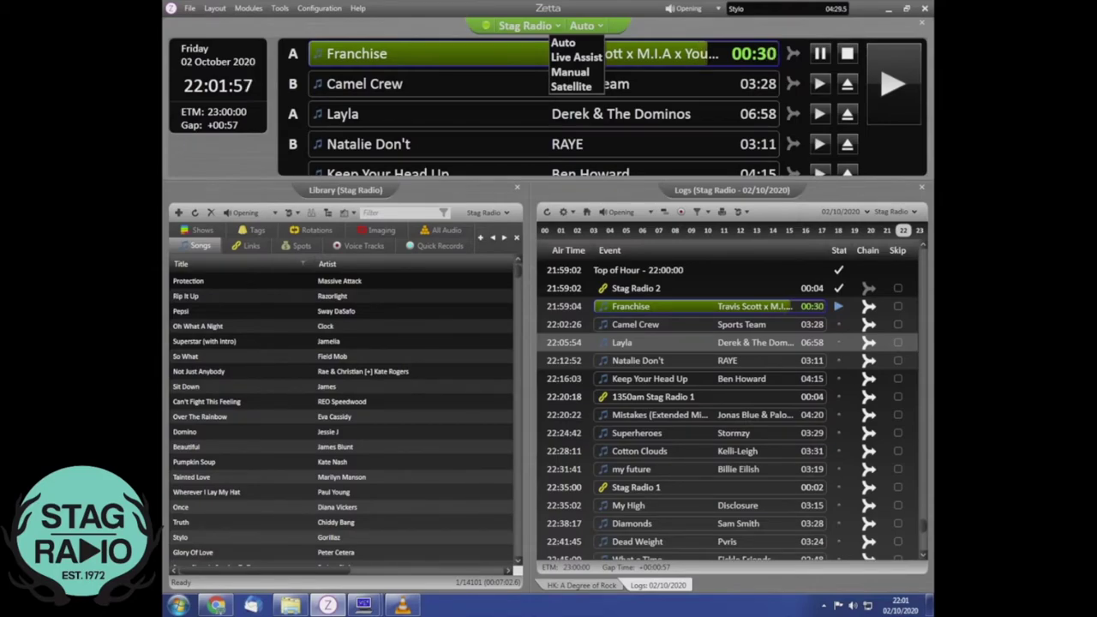
{"action": "left_click", "coordinate": [591, 58]}
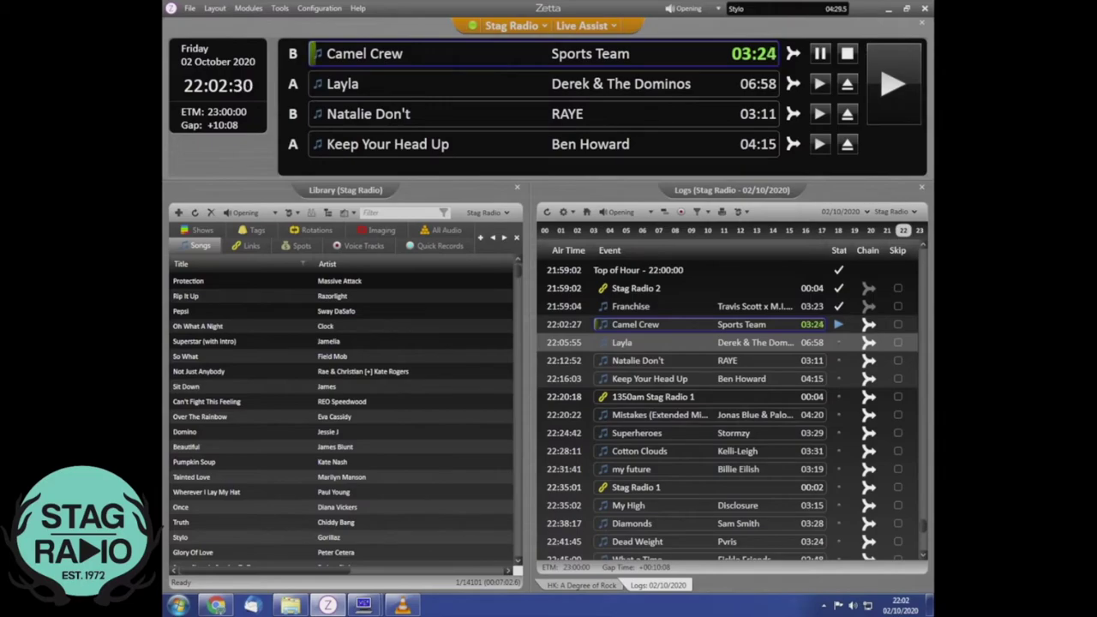
Step: Set Layla's chain type in the log to stop and restore it to automatic chaining
{"action": "left_click", "coordinate": [868, 343]}
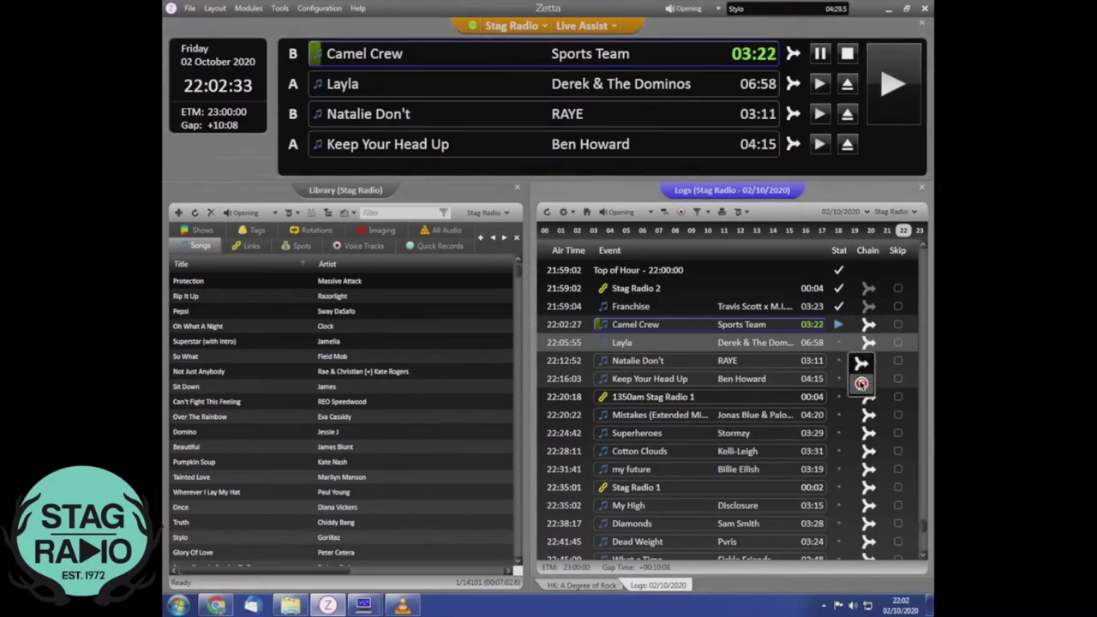
{"action": "left_click", "coordinate": [858, 383]}
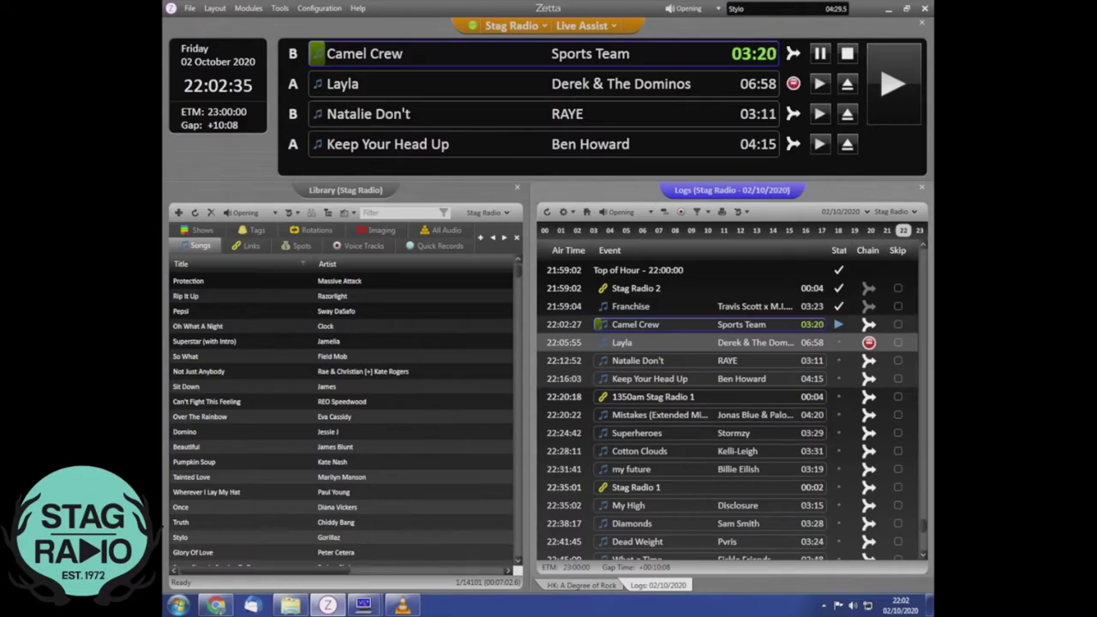
{"action": "left_click", "coordinate": [868, 342]}
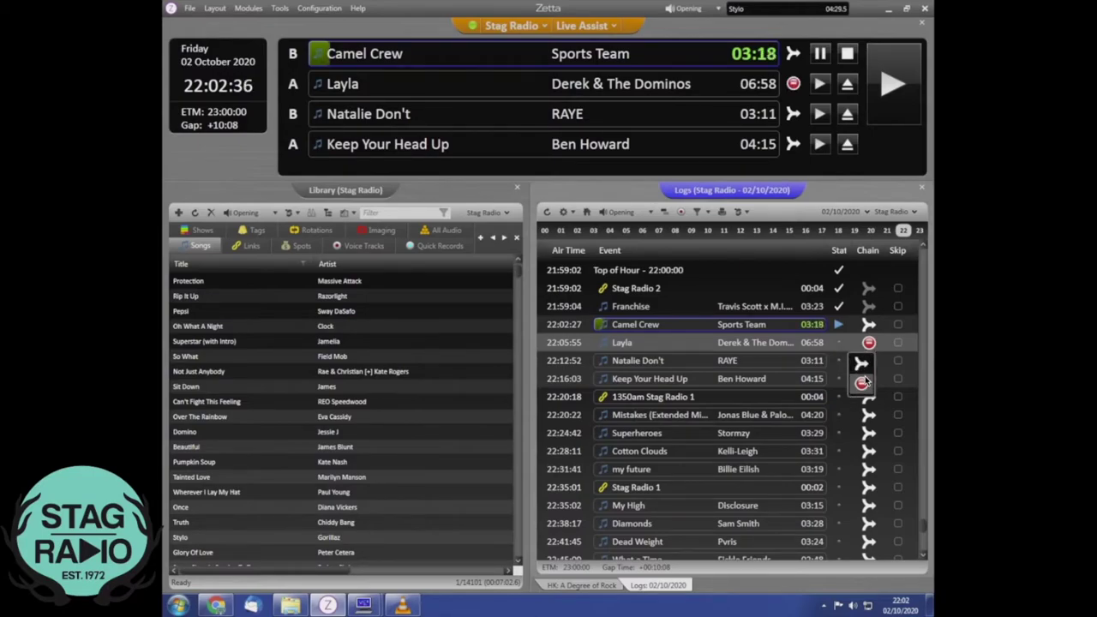
{"action": "left_click", "coordinate": [862, 383]}
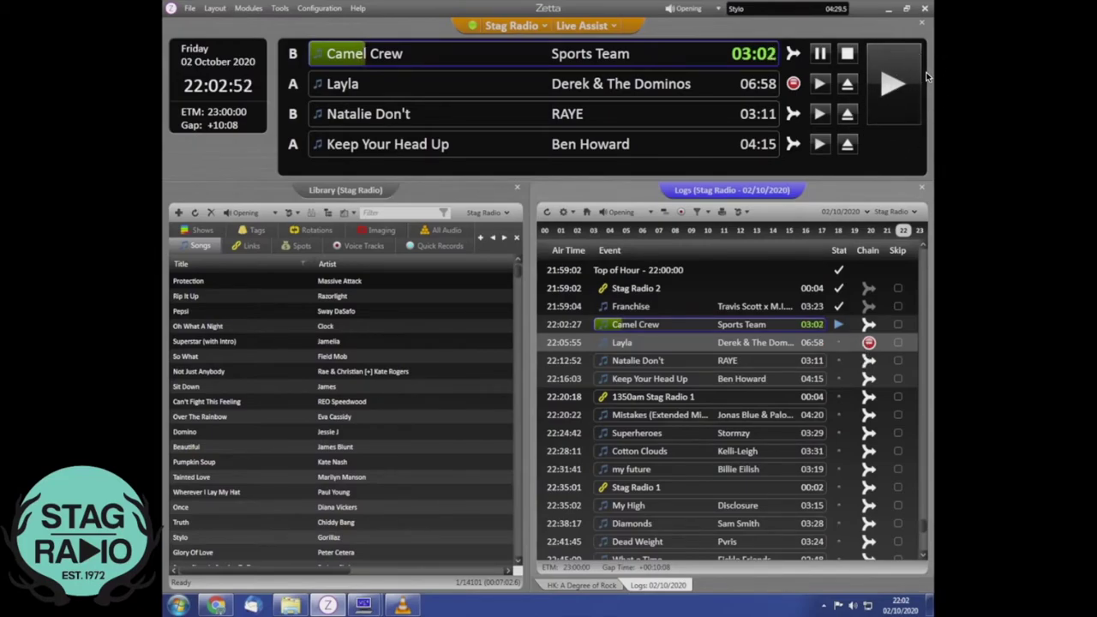
{"action": "left_click", "coordinate": [861, 363]}
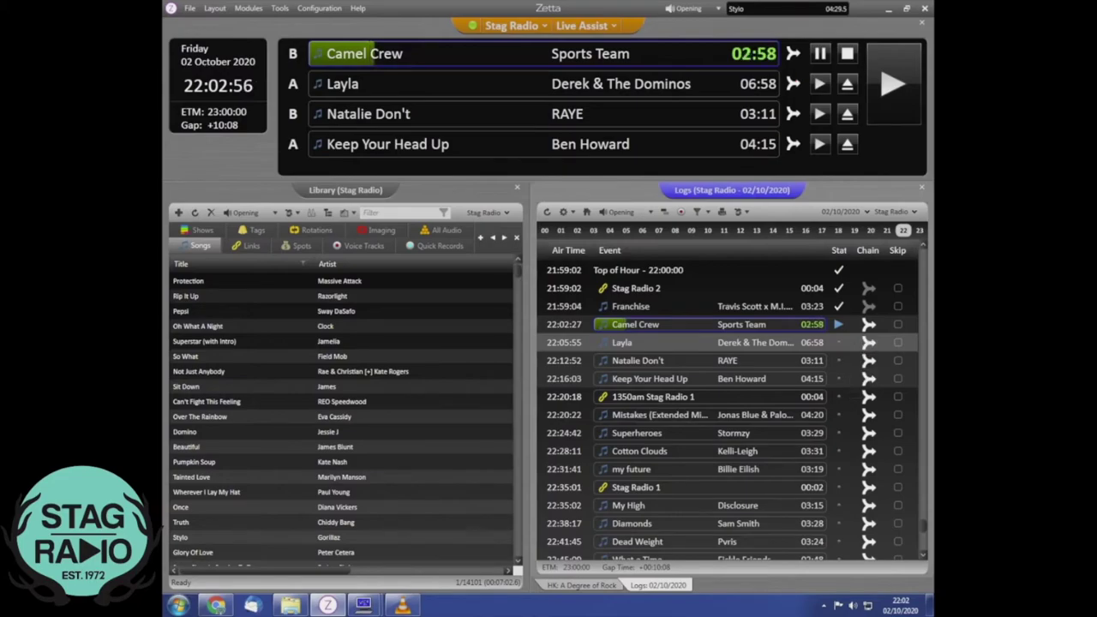
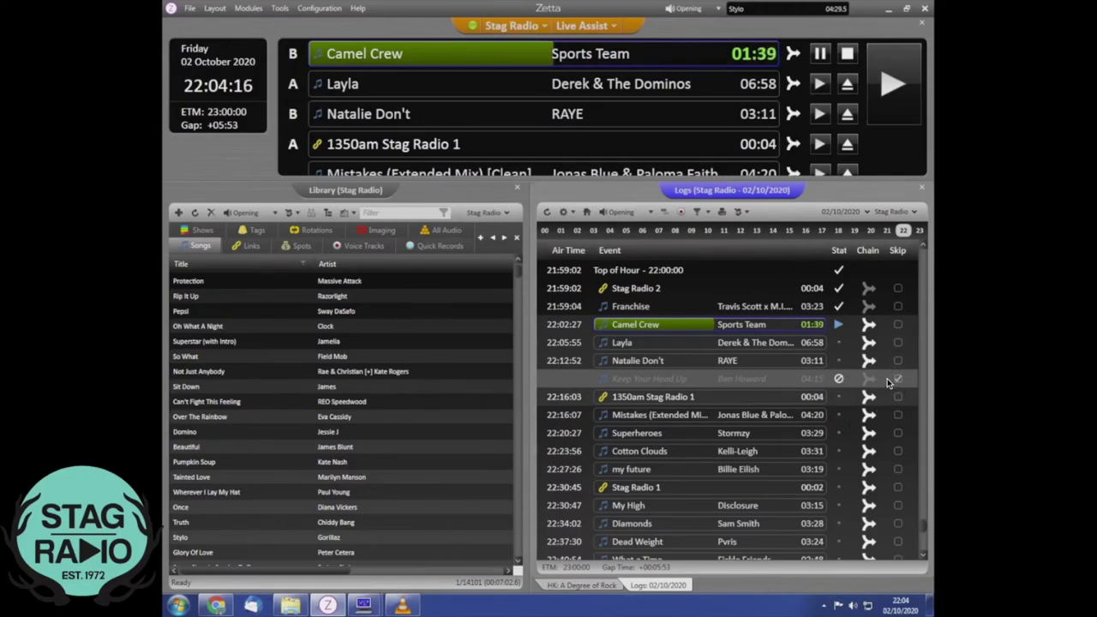
Step: Audition the song Oh What A Night by Clock from the library
{"action": "mouse_move", "coordinate": [865, 379]}
{"action": "left_mouse_down"}
{"action": "mouse_move", "coordinate": [861, 403]}
{"action": "mouse_move", "coordinate": [868, 361]}
{"action": "mouse_move", "coordinate": [861, 392]}
{"action": "left_mouse_up"}
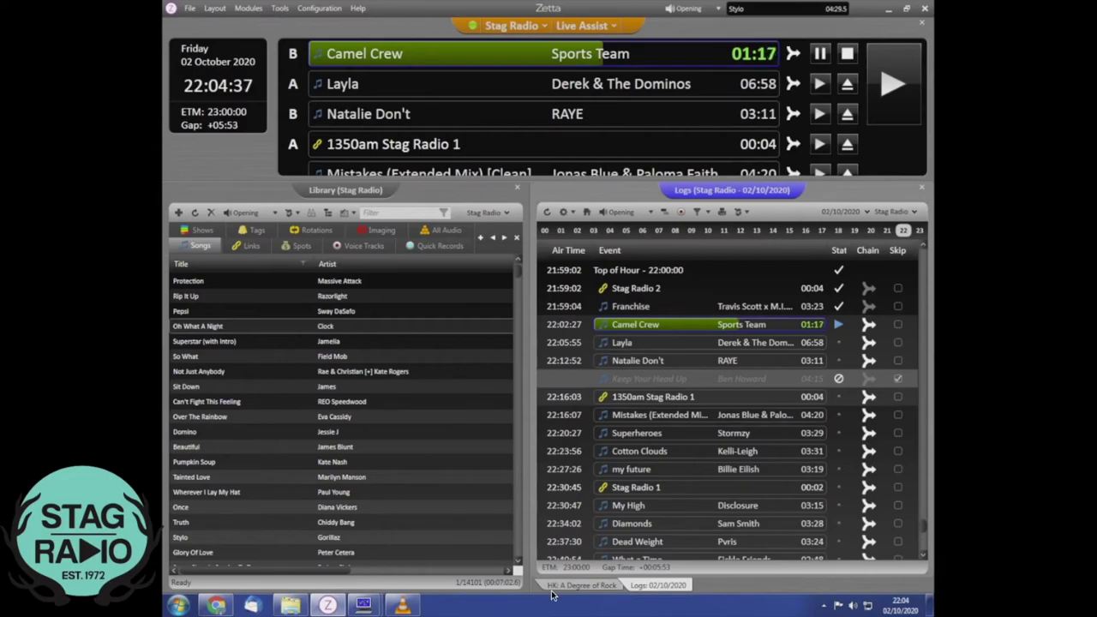
{"action": "key", "text": "Menu"}
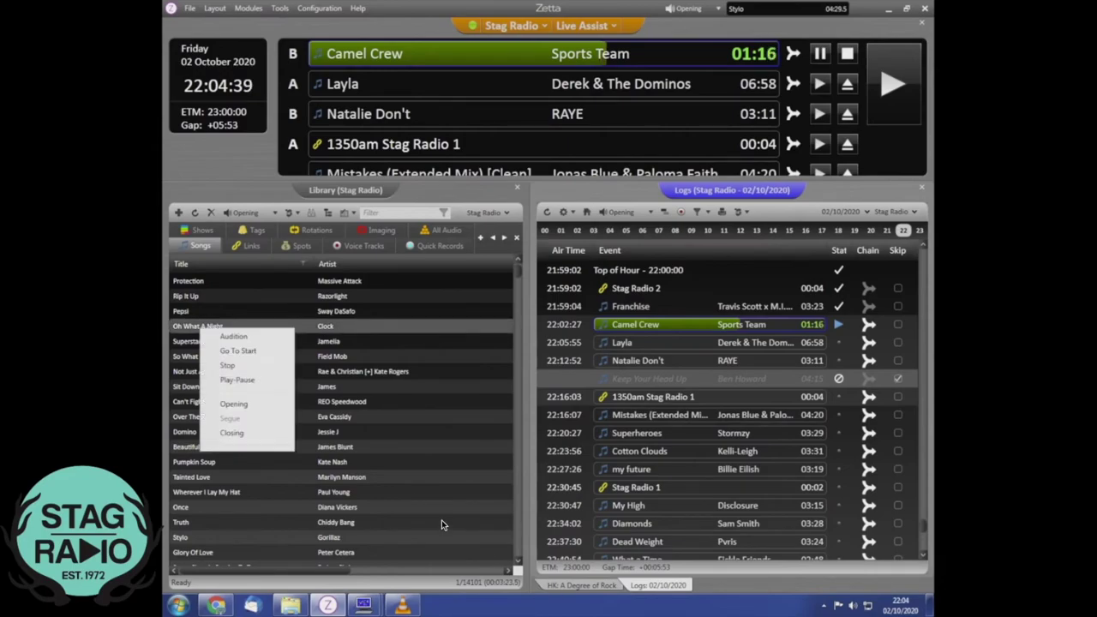
{"action": "left_click", "coordinate": [233, 337]}
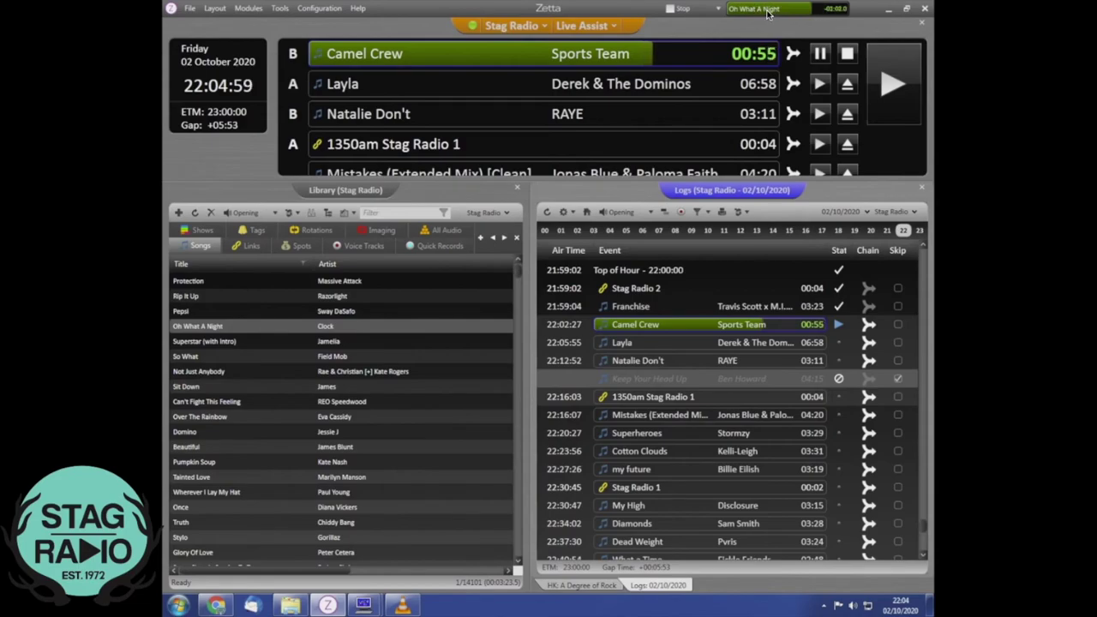
Step: Jump ahead towards the end of the auditioned song Oh What A Night
{"action": "left_click", "coordinate": [797, 13]}
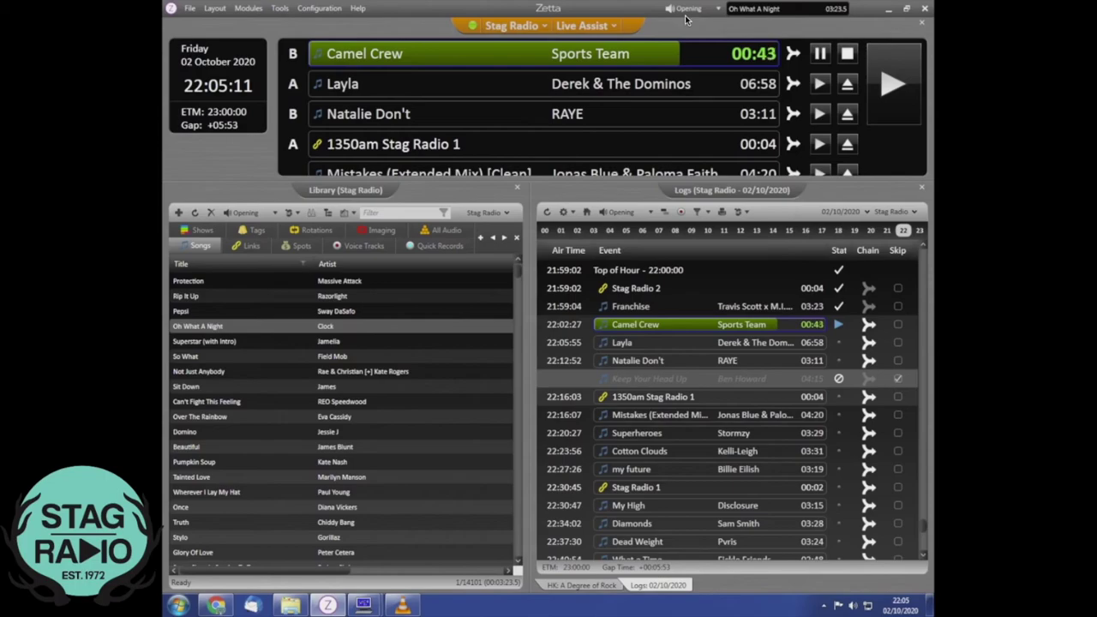
Step: Assign Can't Fight This Feeling to the A Degree of Rock hot keys, on the third row's middle key and the bottom row's first key
{"action": "left_click", "coordinate": [591, 587]}
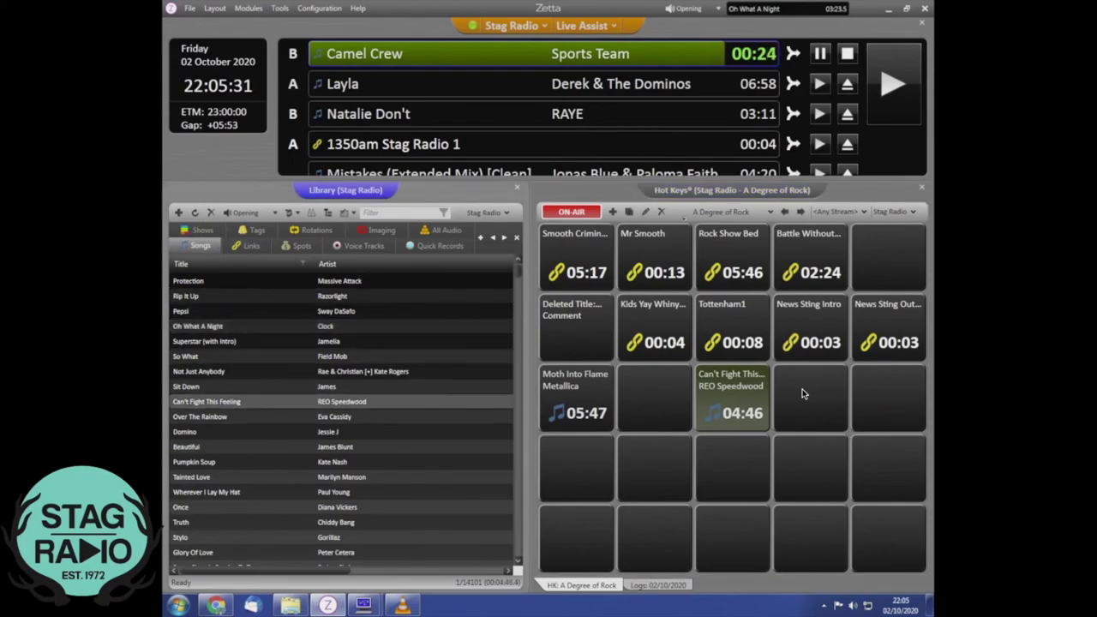
{"action": "left_click_drag", "start_coordinate": [206, 401], "coordinate": [576, 540]}
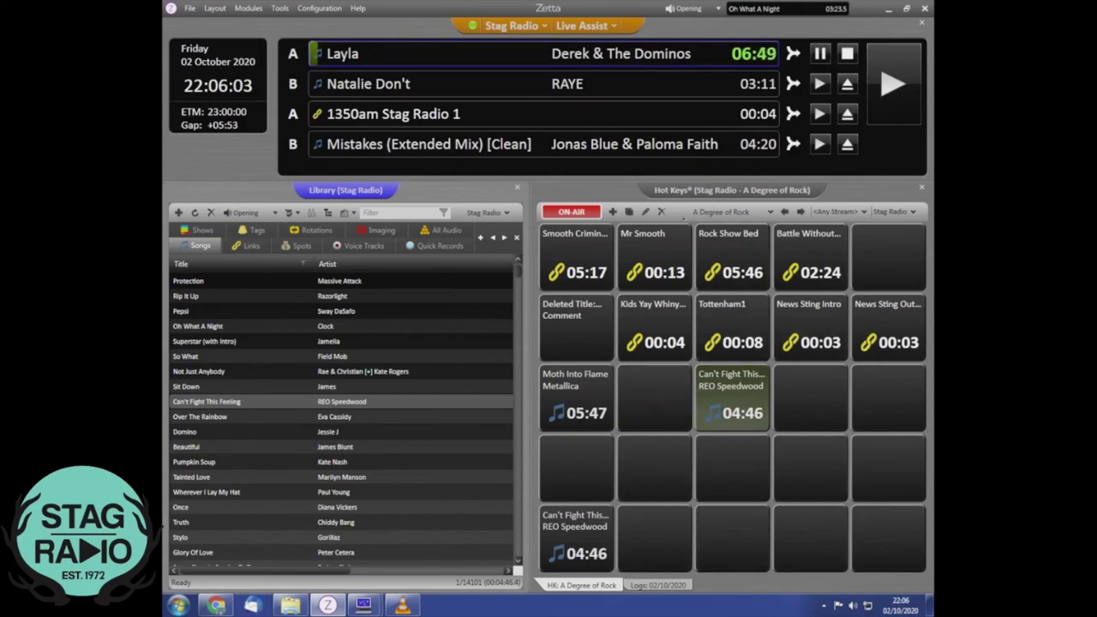
Step: Look through the list of saved hot key sets down to its end and keep A Degree of Rock selected
{"action": "left_click", "coordinate": [724, 212]}
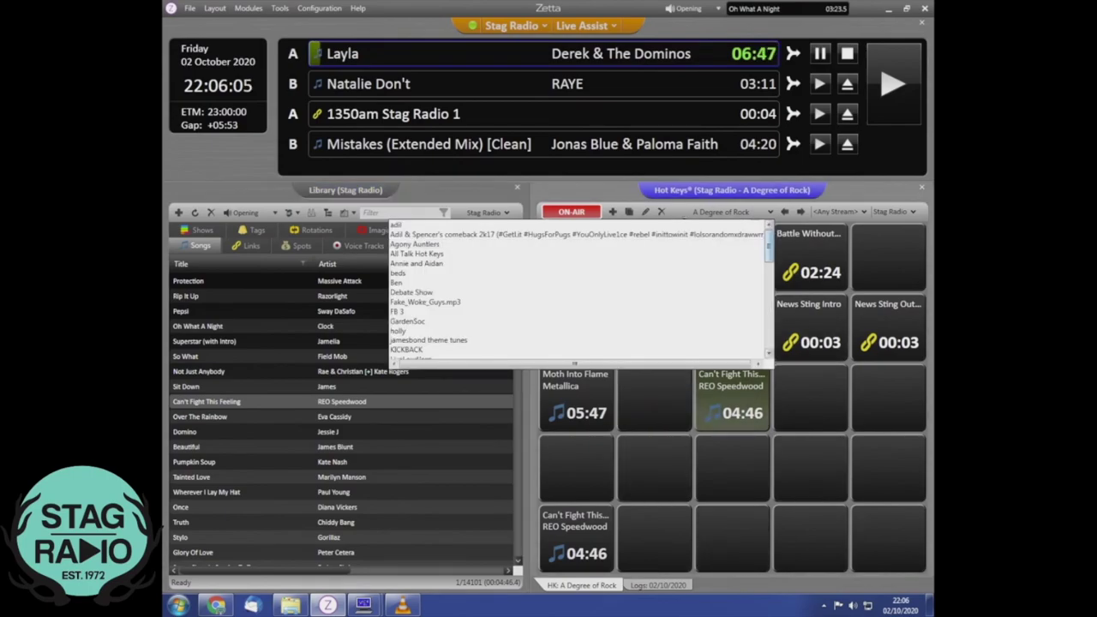
{"action": "scroll", "coordinate": [578, 291], "scroll_direction": "down", "scroll_amount": 5}
{"action": "scroll", "coordinate": [578, 291], "scroll_direction": "down", "scroll_amount": 1}
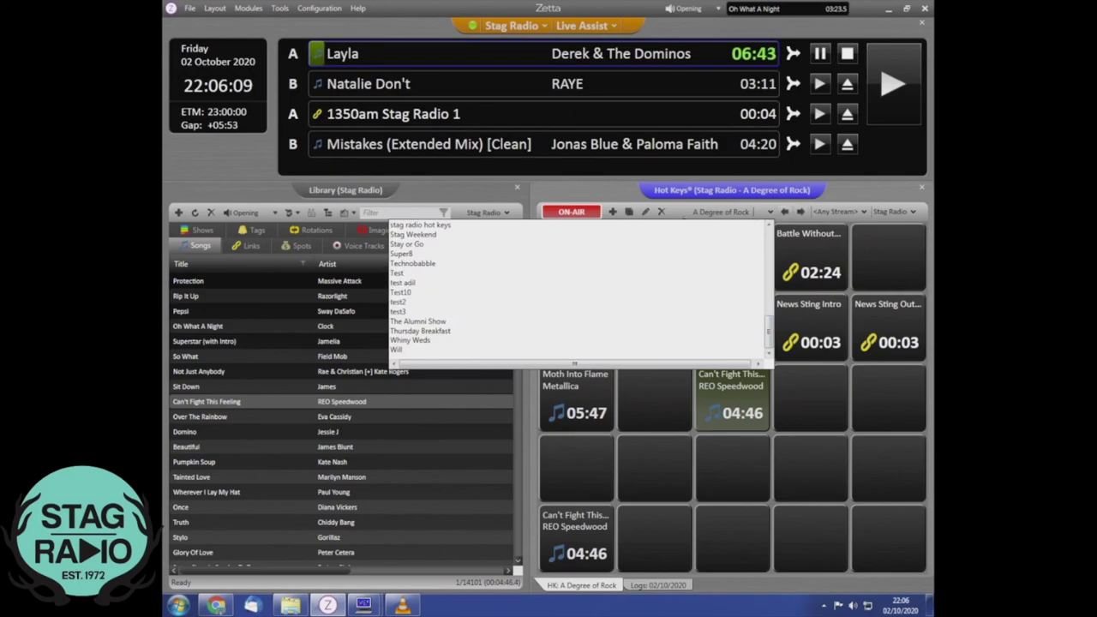
{"action": "key", "text": "Escape"}
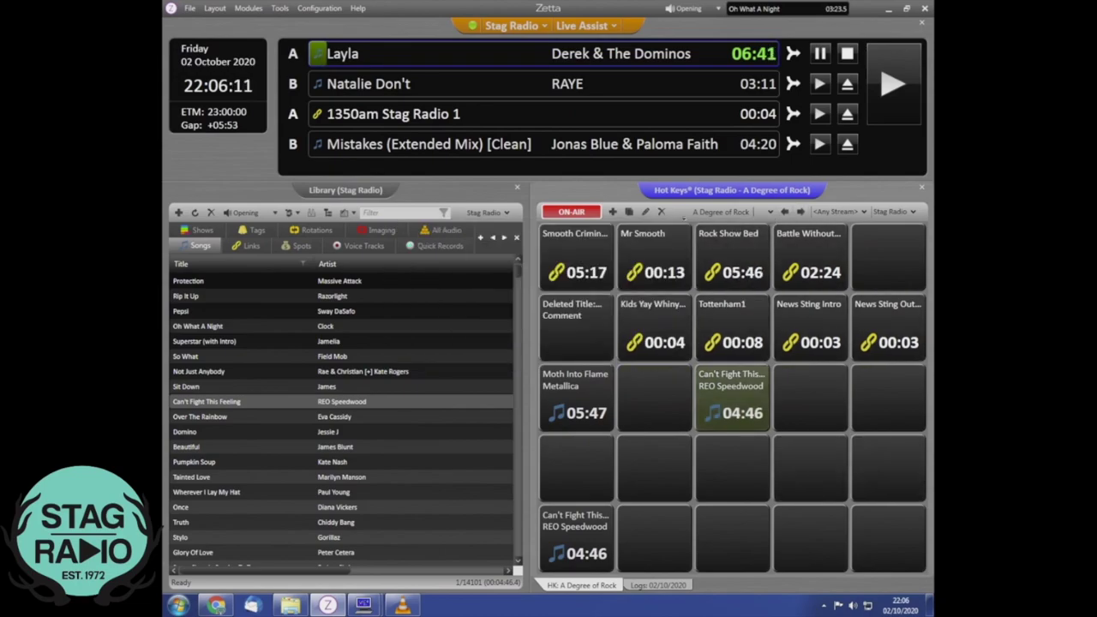
Step: Return to the 02/10/2020 log and switch the Stag Radio playback mode to Auto
{"action": "left_click", "coordinate": [658, 584]}
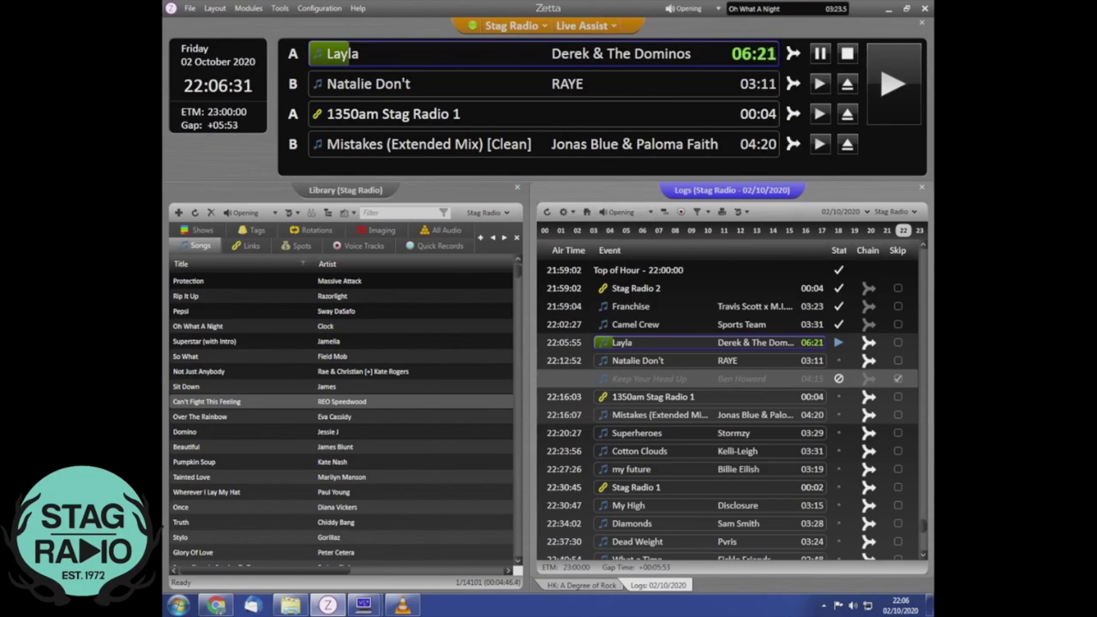
{"action": "left_click", "coordinate": [585, 25]}
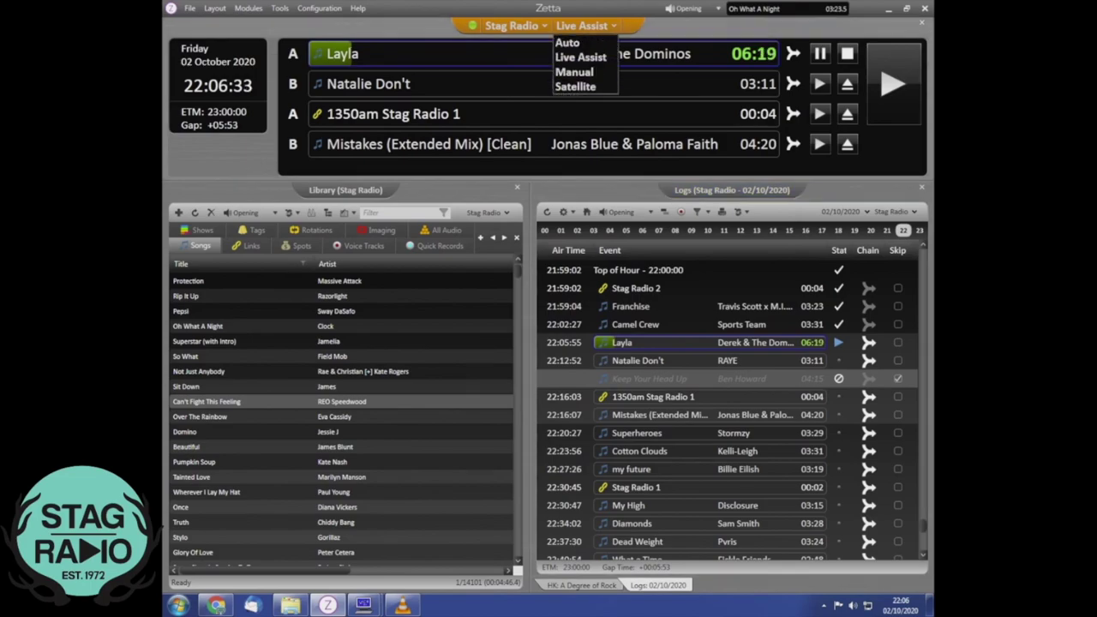
{"action": "left_click", "coordinate": [567, 42]}
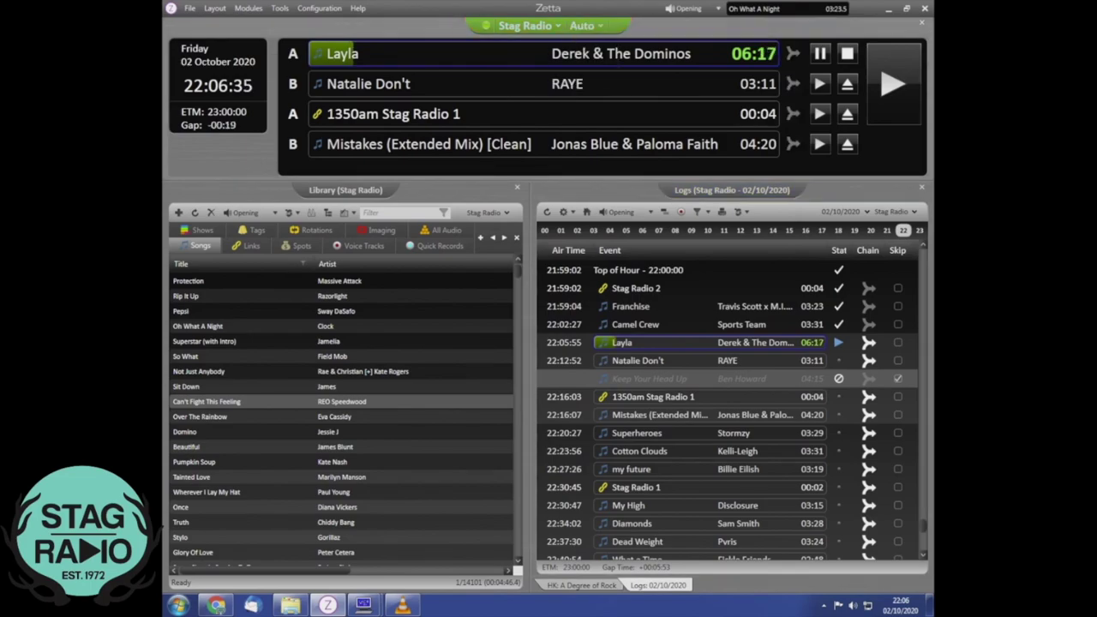